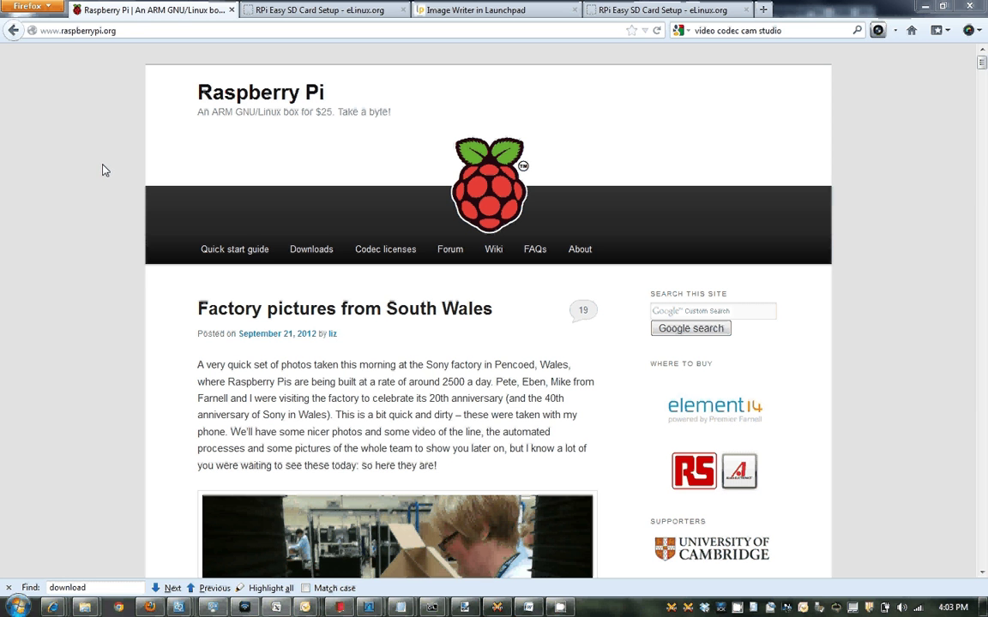
Step: Open the Downloads page from the raspberrypi.org navigation bar
click(106, 30)
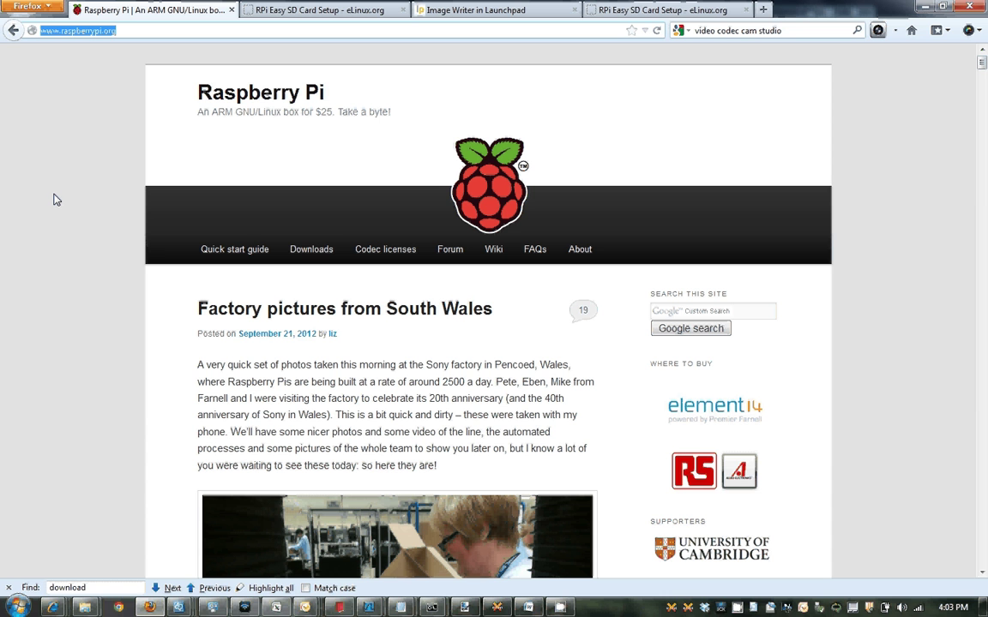
click(302, 249)
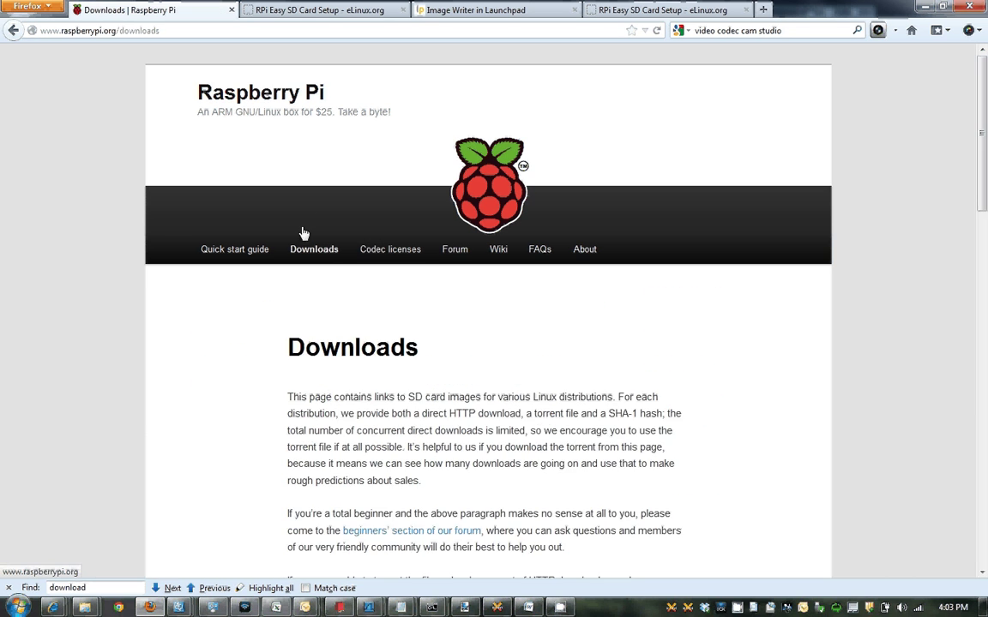
Step: Scroll down the Downloads page to the Raspbian “wheezy” section
scroll(305, 247, down, 5)
scroll(304, 244, down, 4)
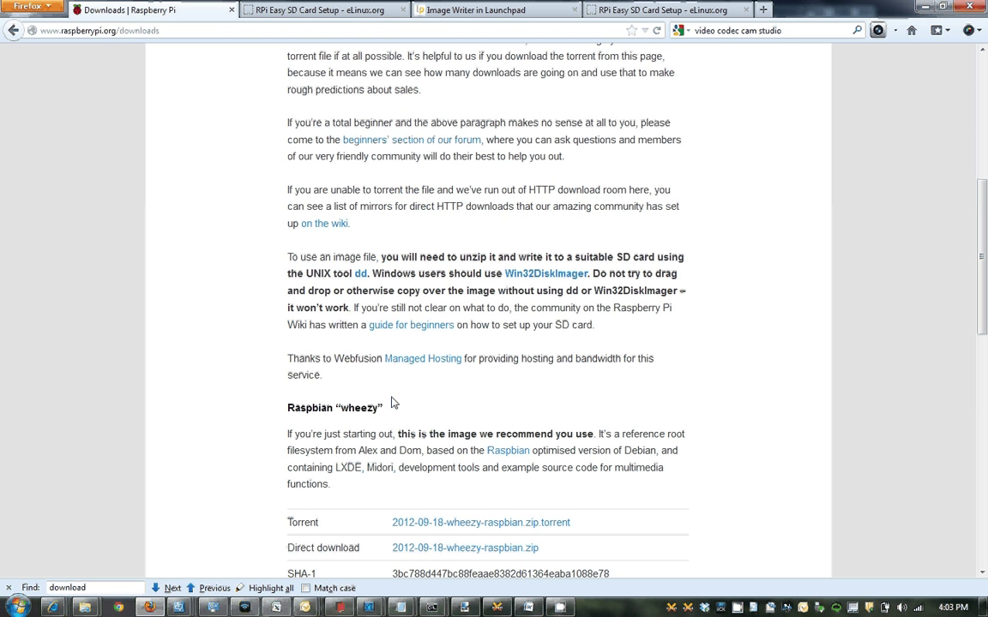
drag(391, 407, 286, 403)
click(454, 404)
scroll(494, 403, down, 5)
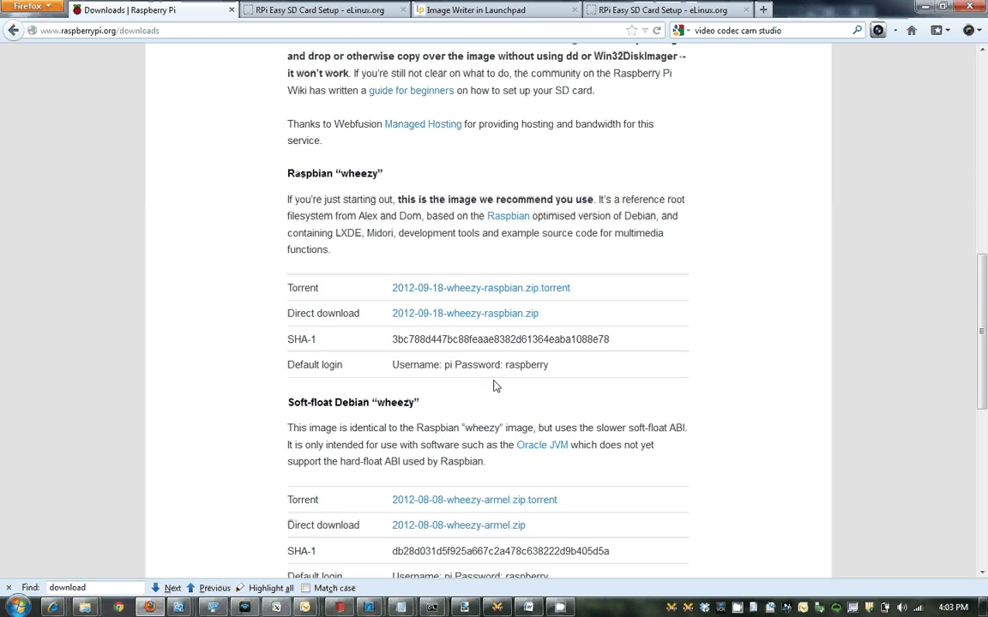
Step: Open the 2012-09-18-wheezy-raspbian.zip direct download, cancel saving it, and go back to Downloads
click(461, 315)
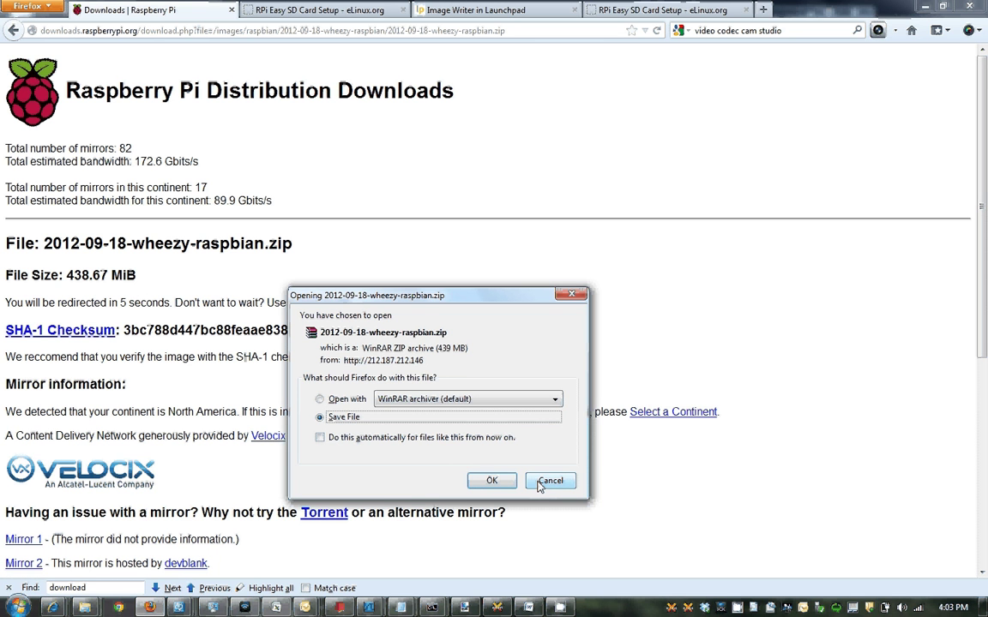
click(543, 483)
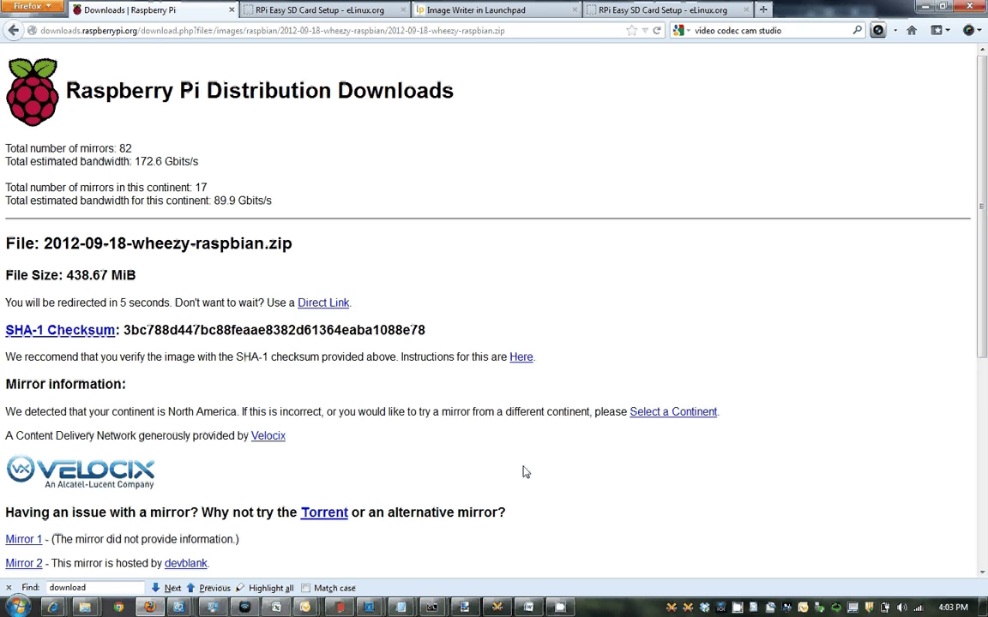
click(13, 30)
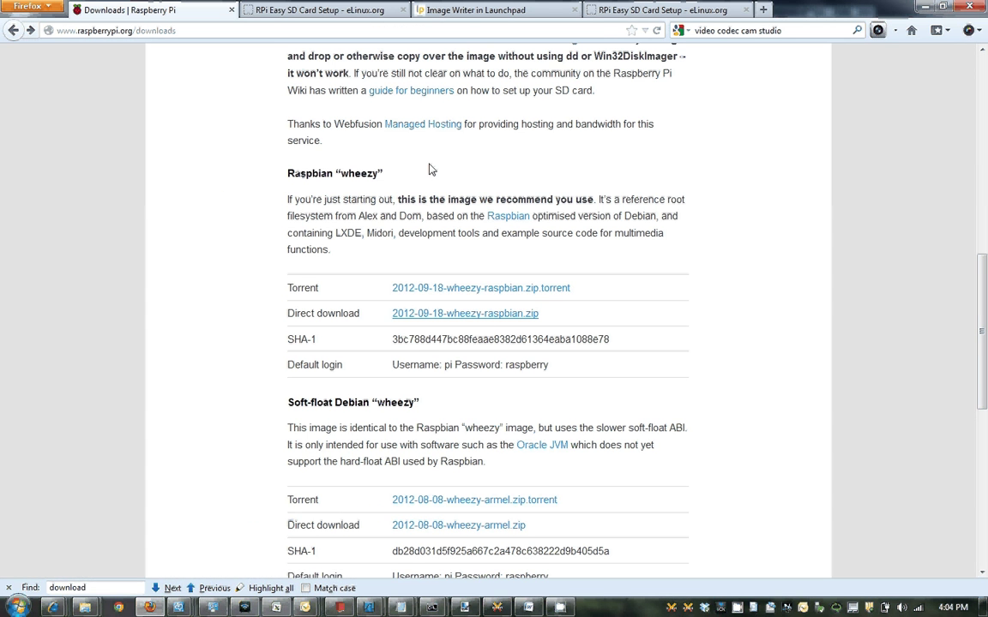
Step: Open the “guide for beginners” link to the eLinux RPi Easy SD Card Setup page
scroll(424, 169, up, 3)
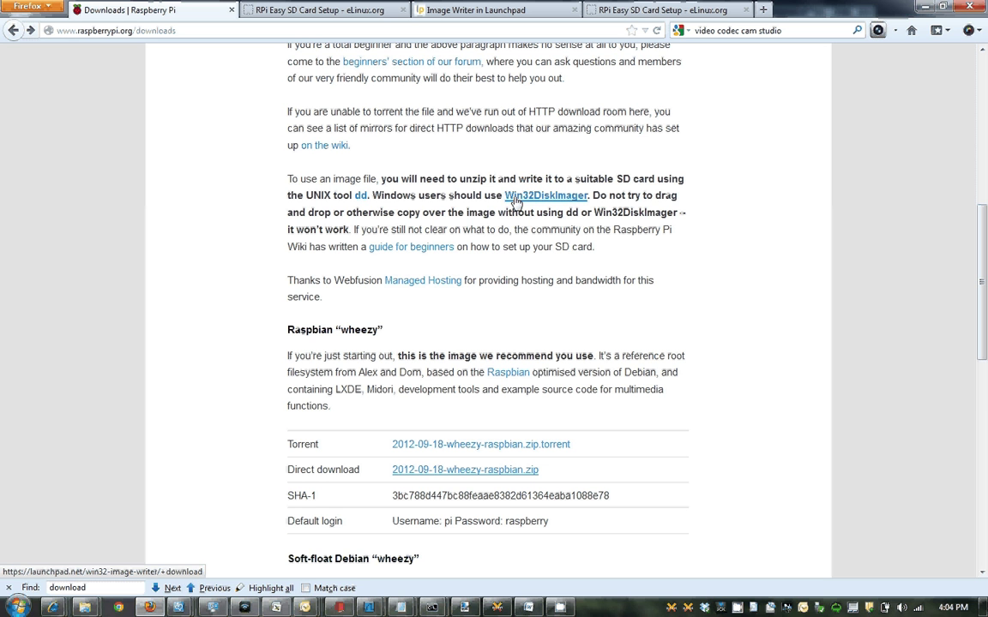
click(426, 248)
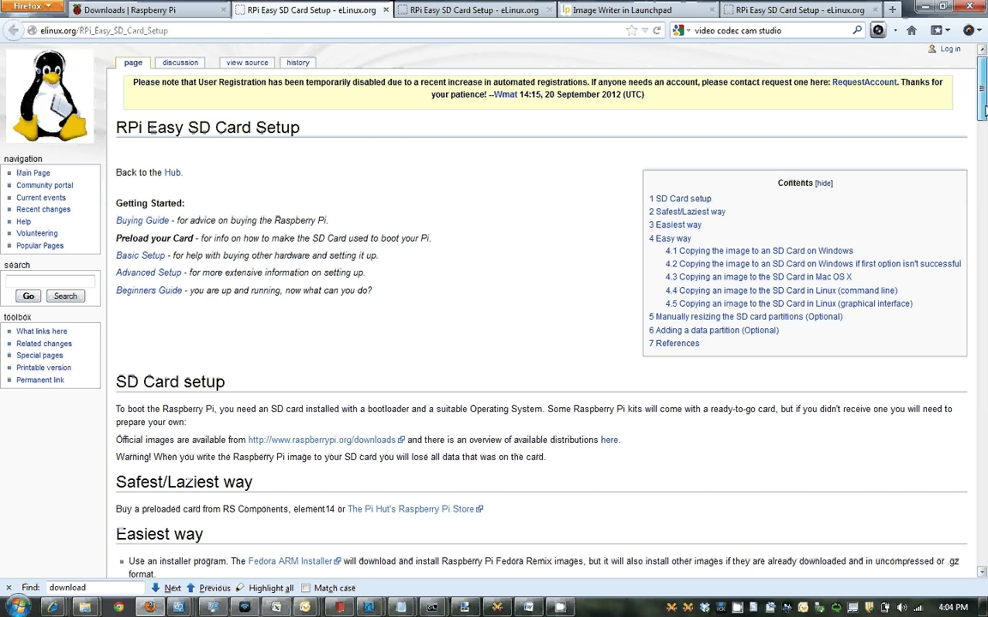
Step: Scroll to “Copying the image to an SD Card on Windows” and follow the Win32DiskImager link
scroll(984, 127, down, 3)
drag(984, 127, 985, 180)
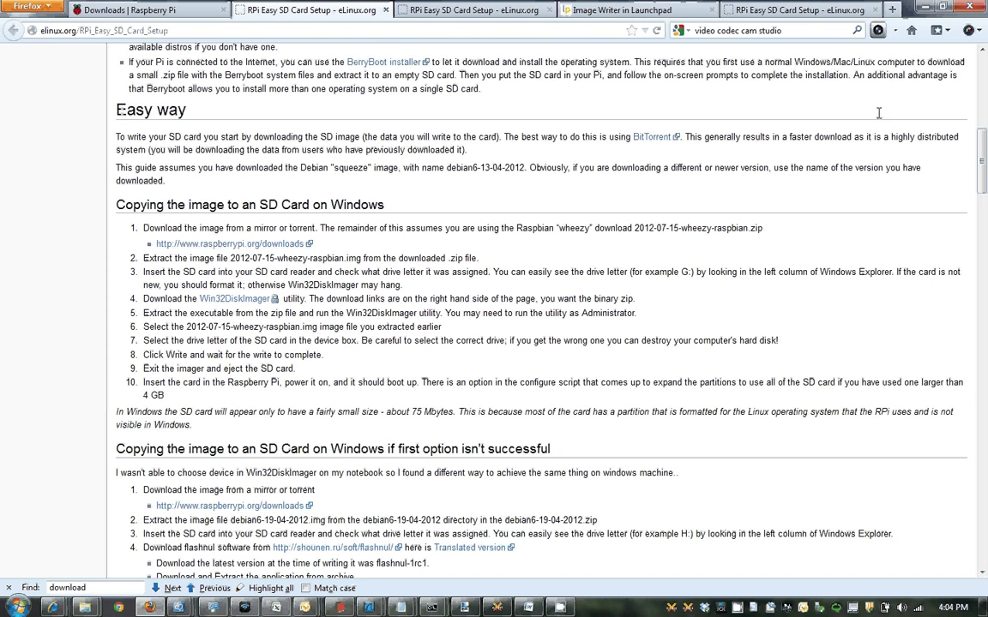
drag(216, 106, 110, 112)
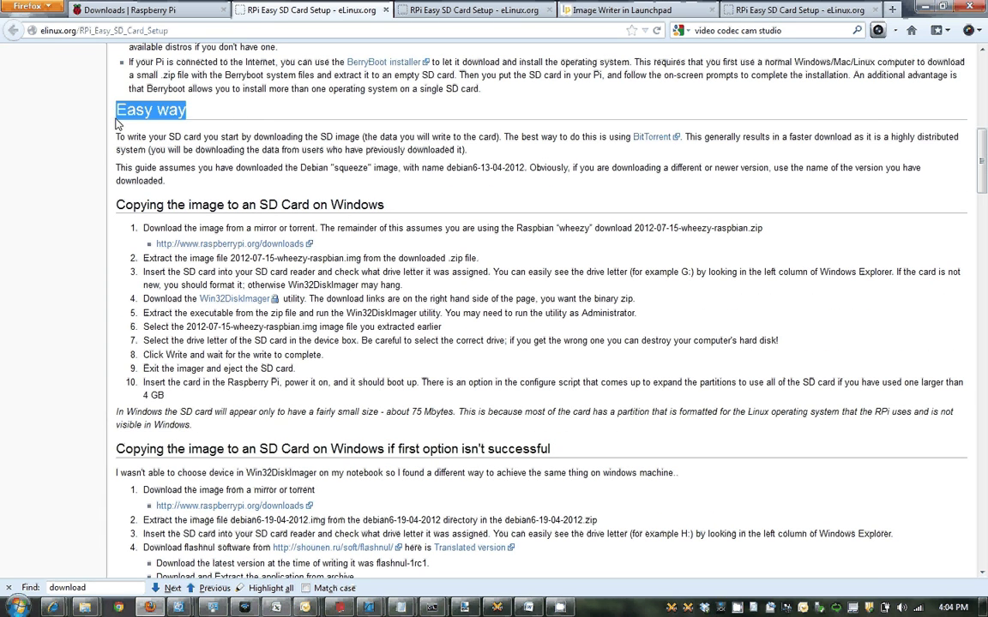
drag(143, 228, 283, 228)
drag(384, 206, 107, 205)
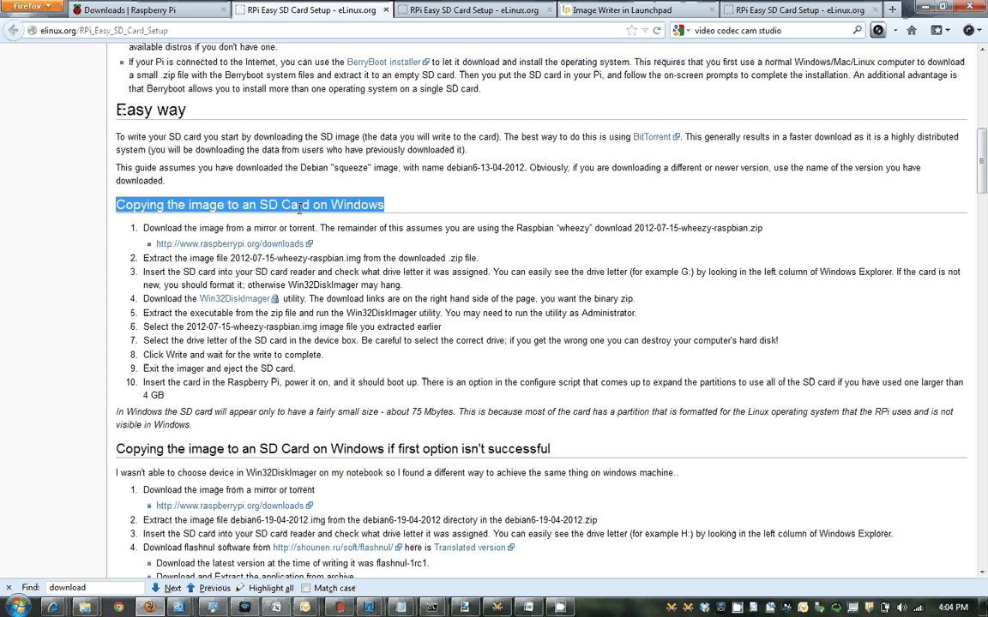
click(238, 300)
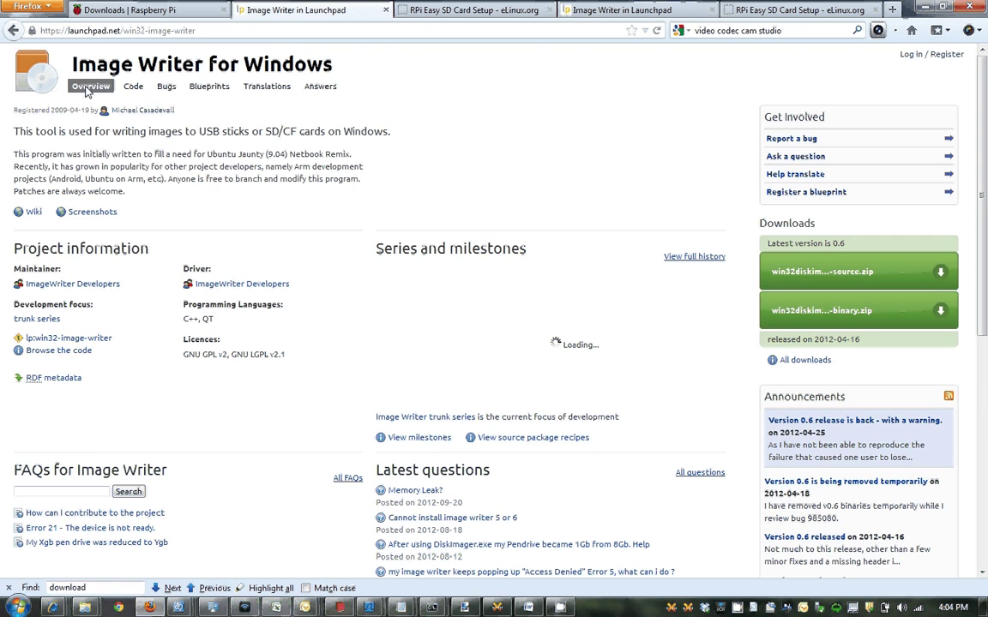
Step: Go back to the guide and open the Win32DiskImager page in a new tab
click(14, 31)
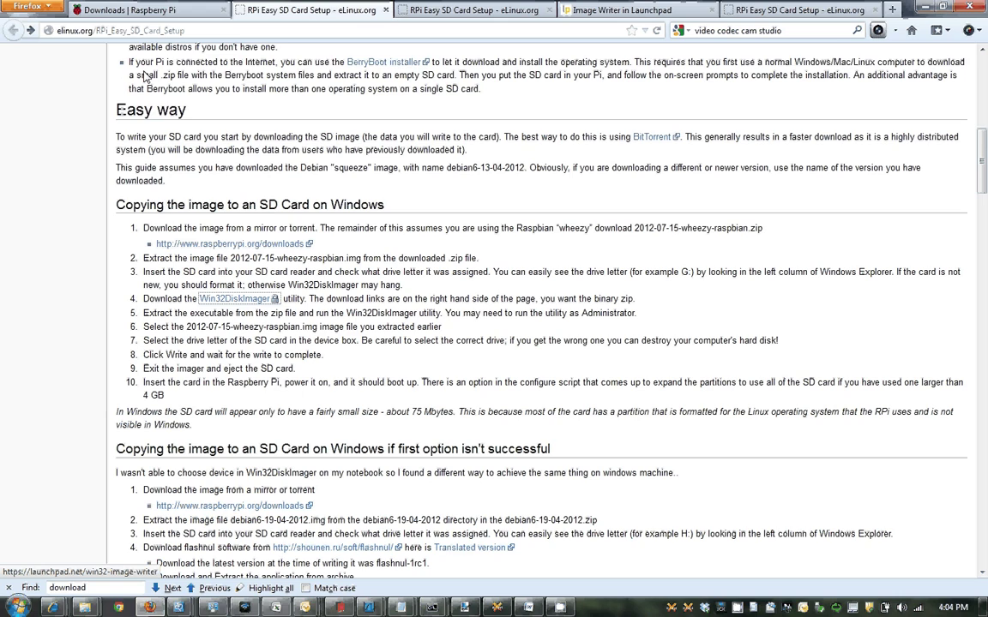
middle_click(254, 307)
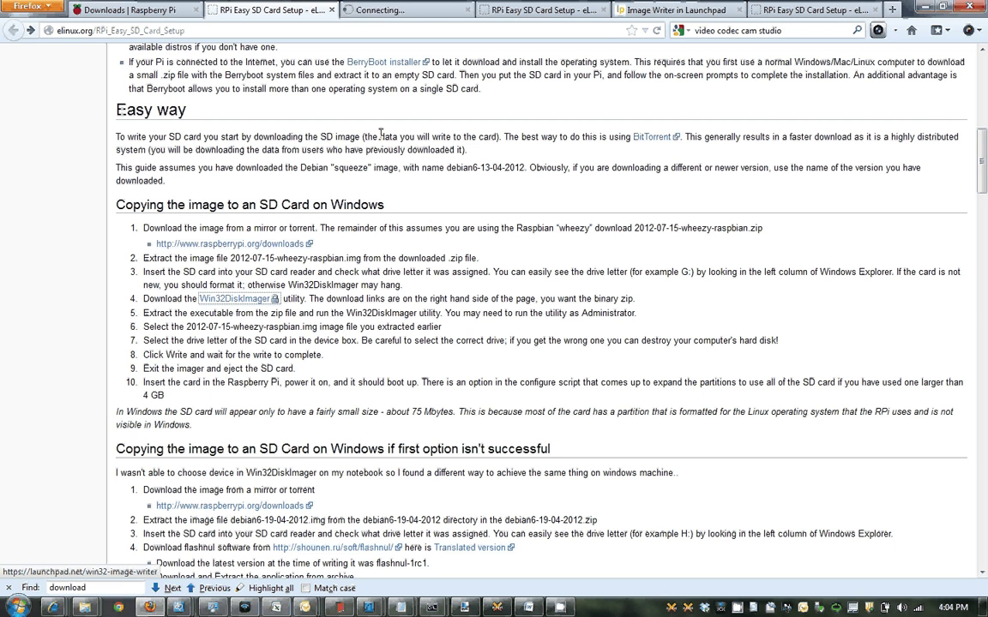
click(403, 11)
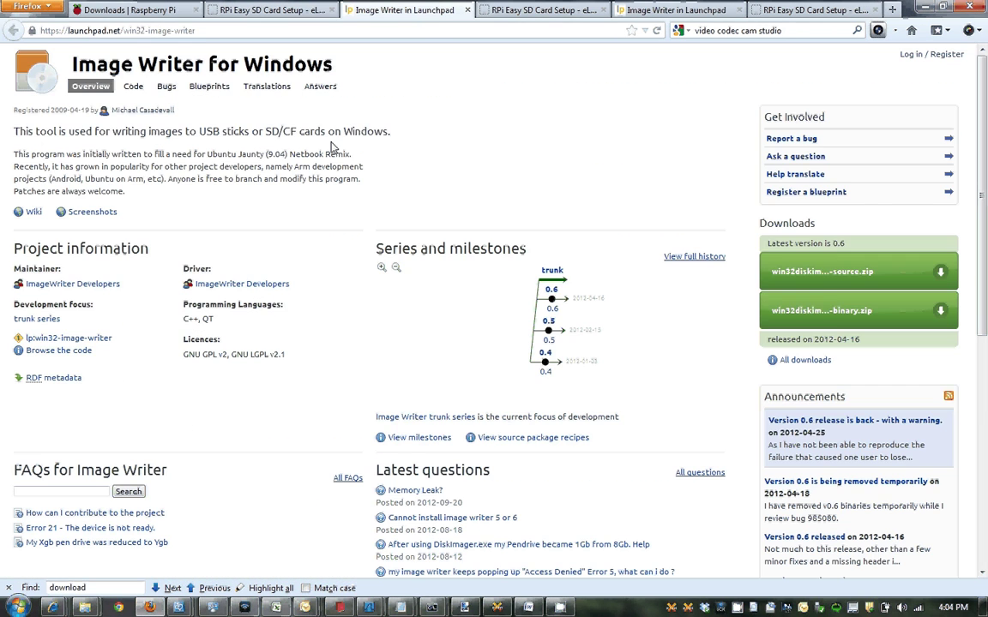
Step: Save win32diskimager-binary.zip (latest version 0.6) from the Image Writer for Windows page
drag(849, 250, 832, 302)
click(832, 303)
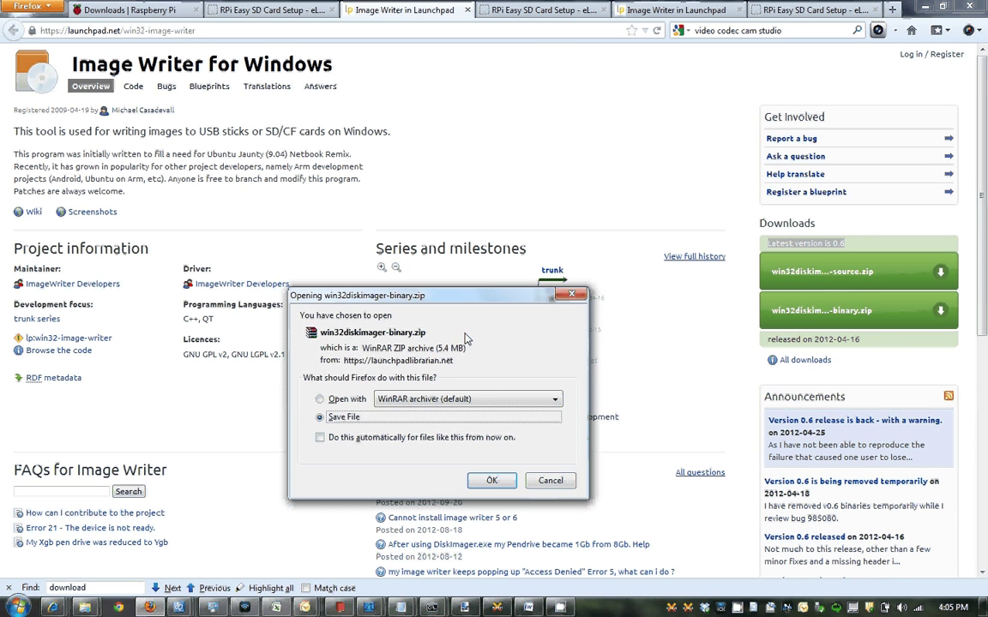
click(488, 478)
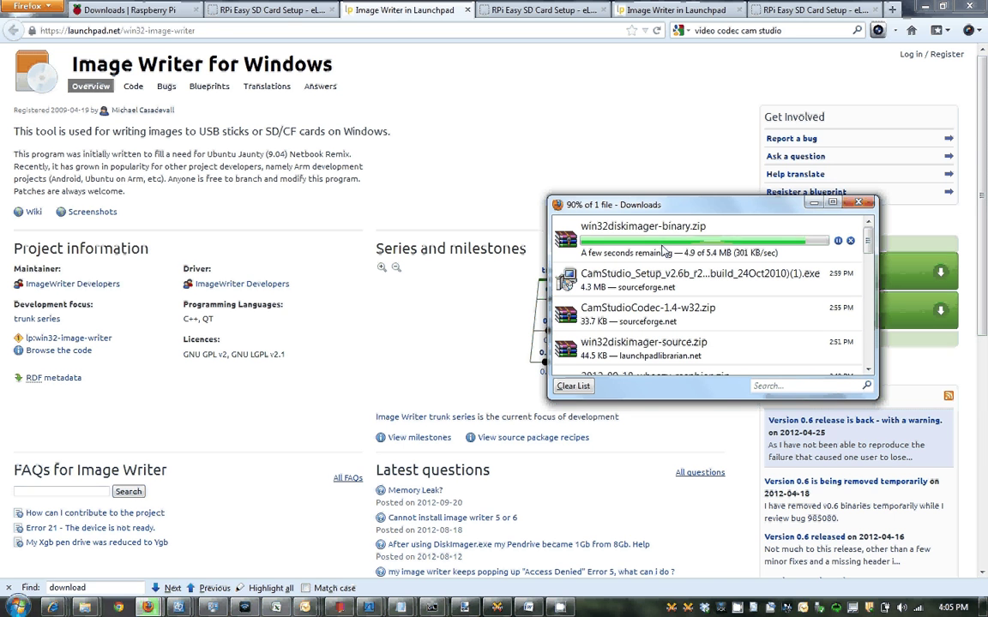
Step: Open the containing folder of the finished win32diskimager-binary.zip download
right_click(665, 251)
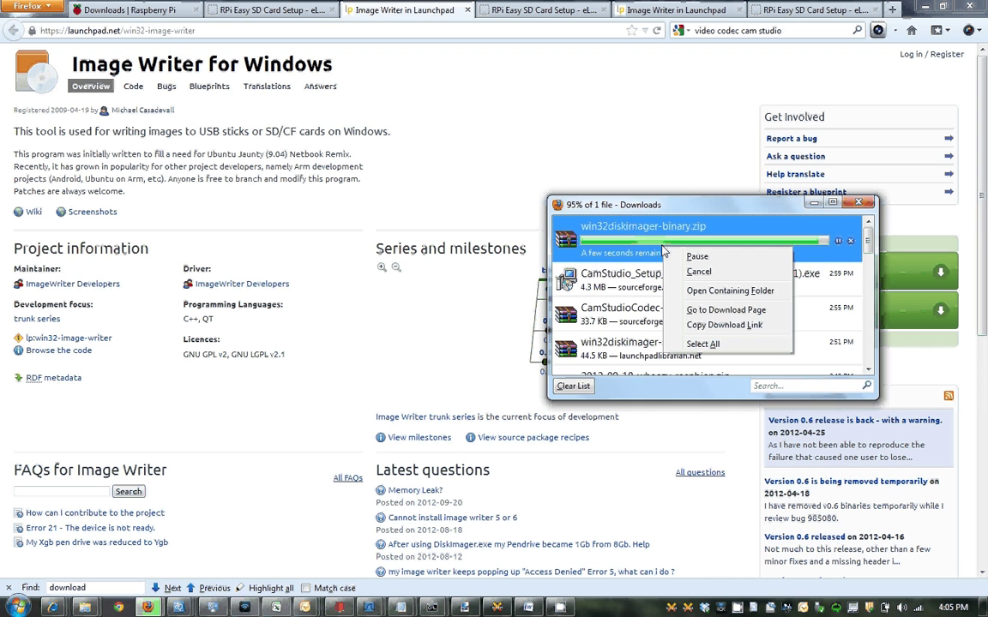
click(749, 298)
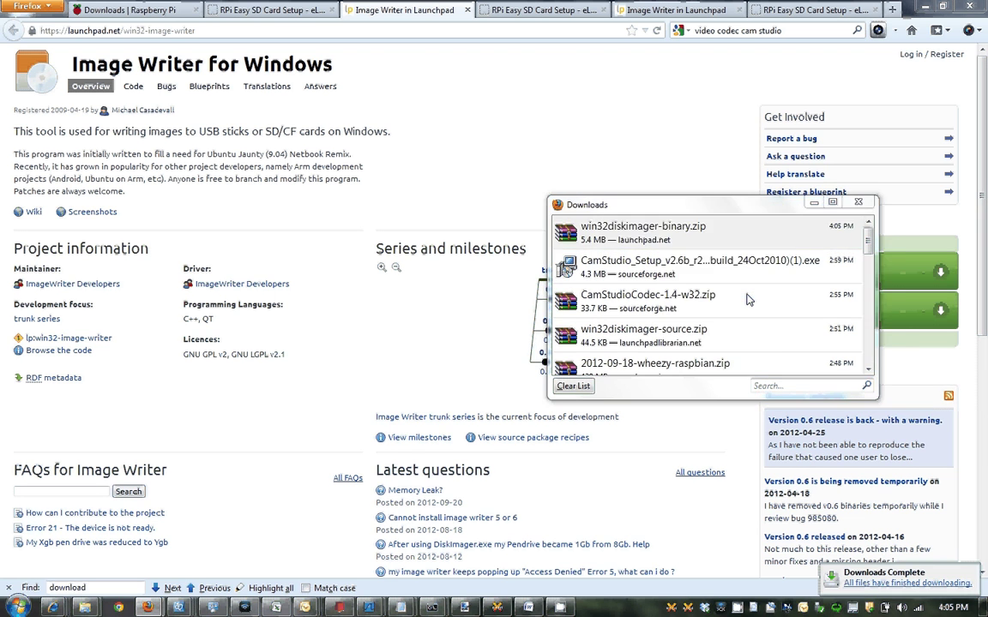
Step: Start renaming the downloaded zip, then cancel, keeping its original name
click(553, 494)
key(Delete)
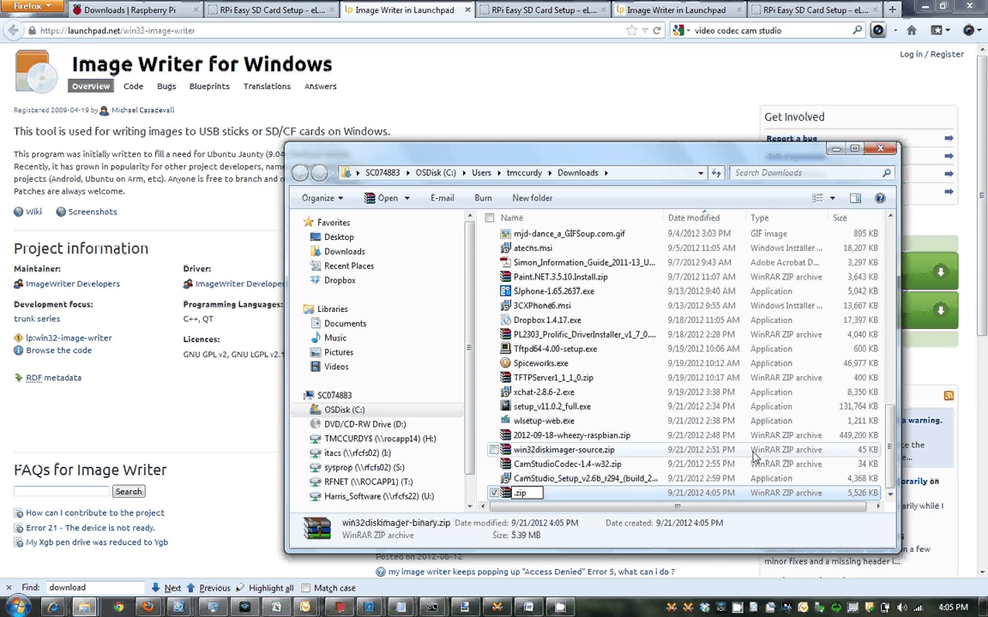
text(mars)
key(Escape)
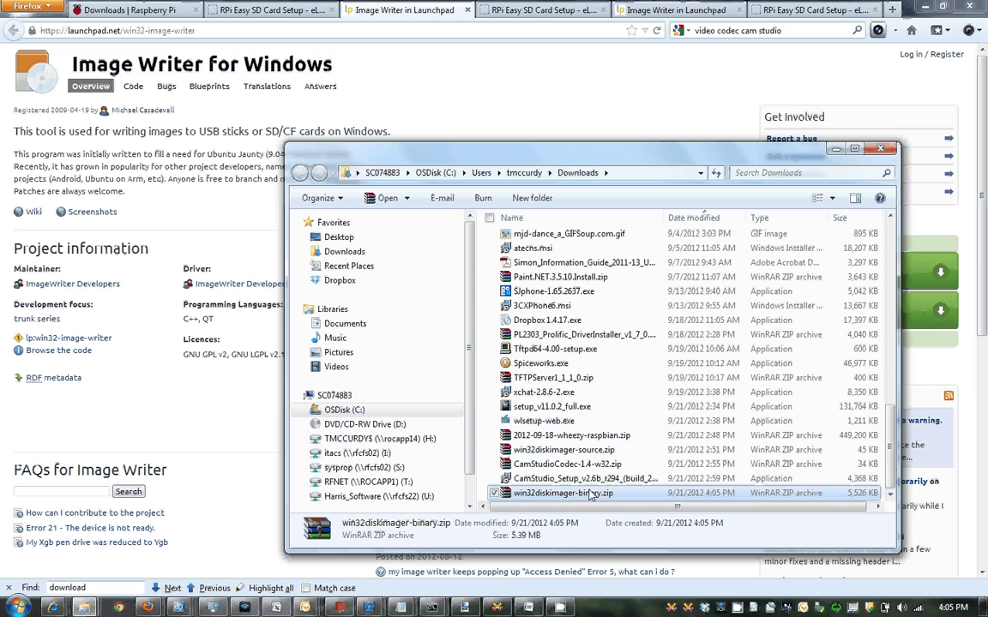
Step: In the rpi folder, extract win32diskimager-binary.zip to a win32diskimager-binary folder
scroll(821, 464, up, 14)
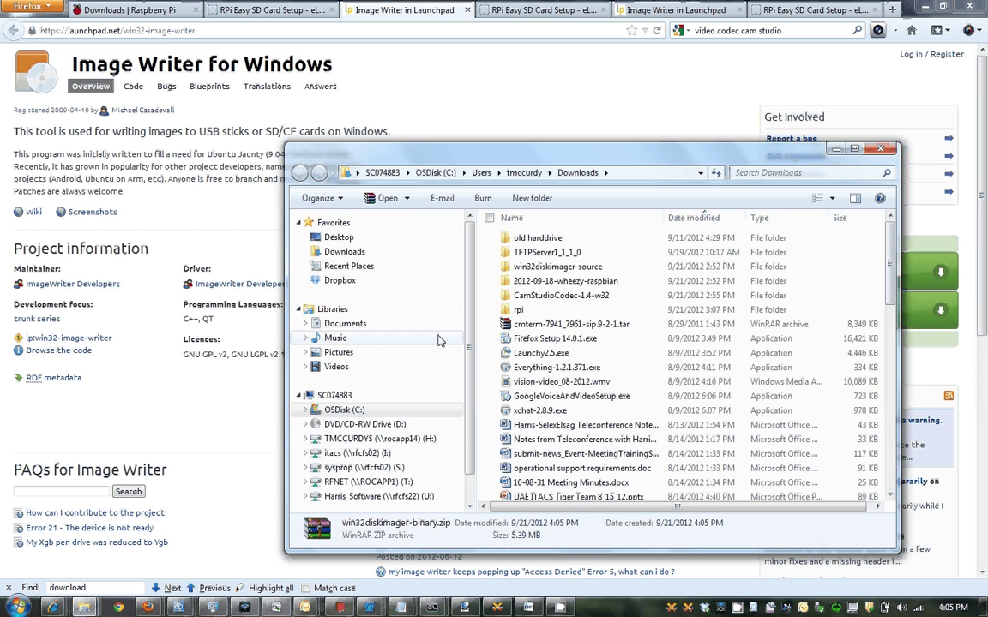
double_click(514, 309)
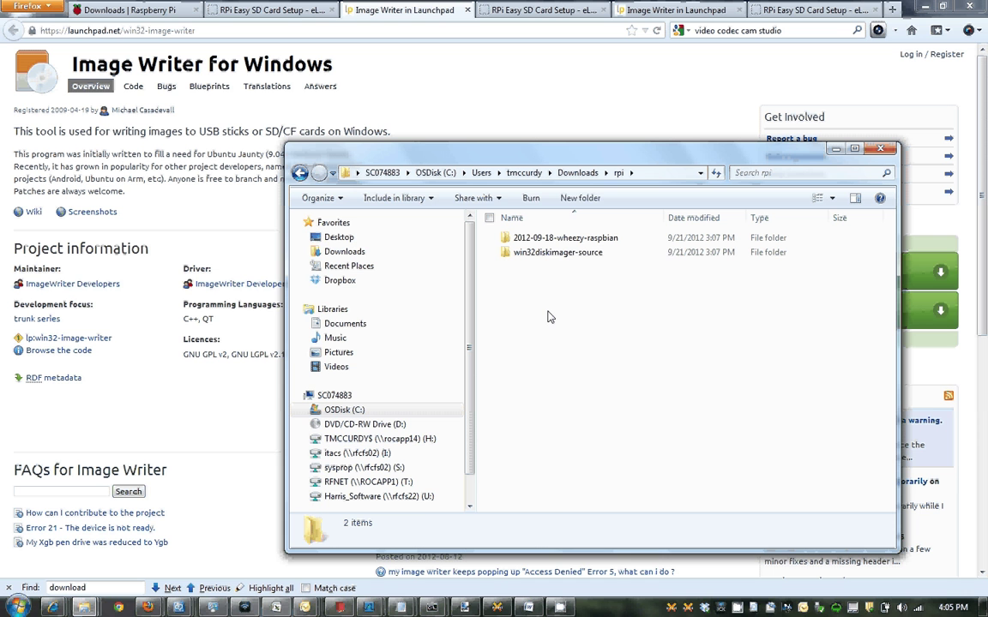
key(ctrl+v)
right_click(536, 269)
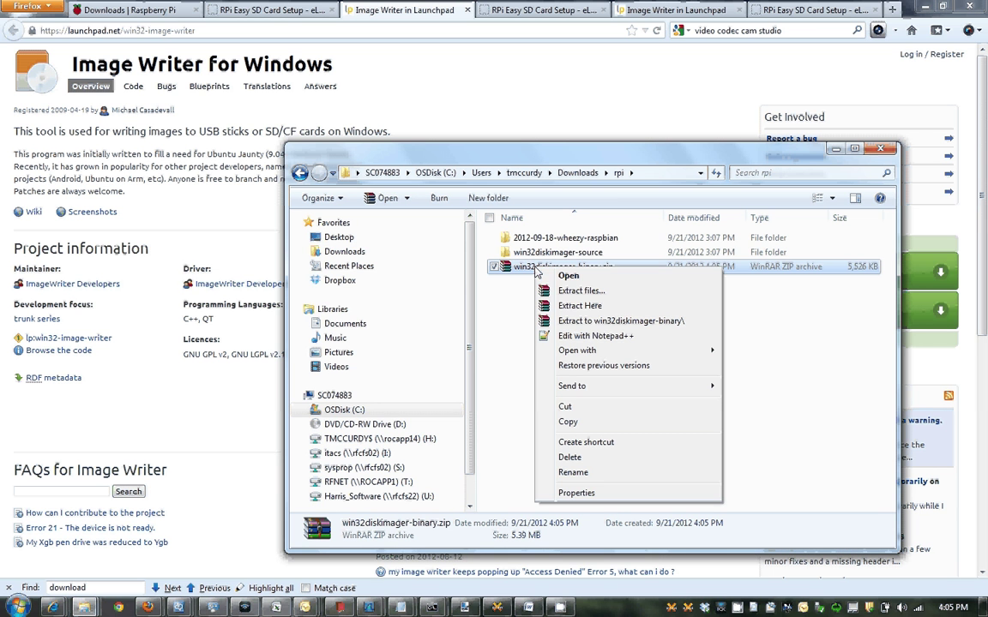
click(589, 321)
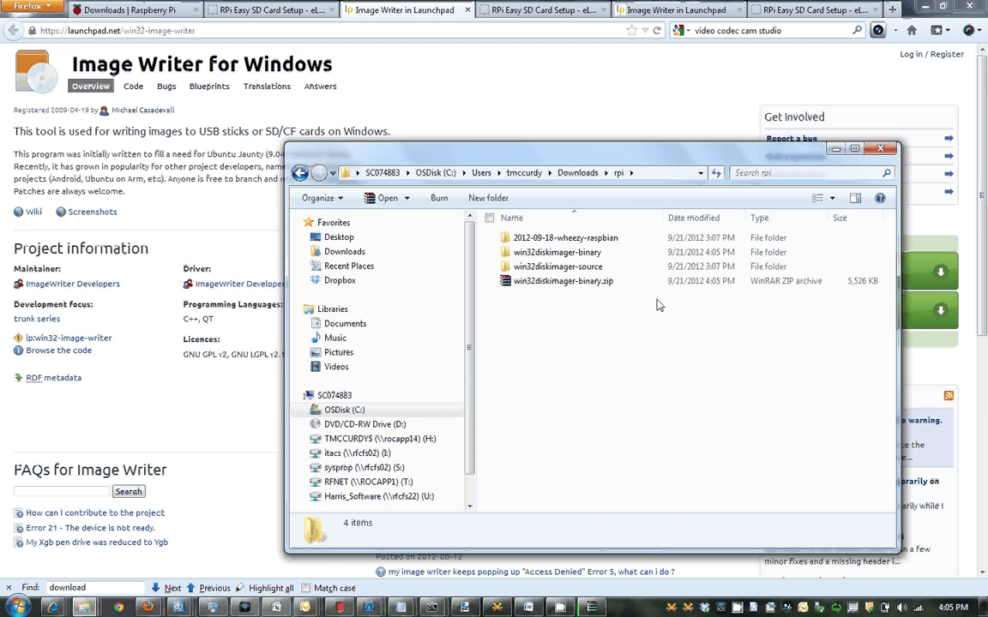
click(562, 252)
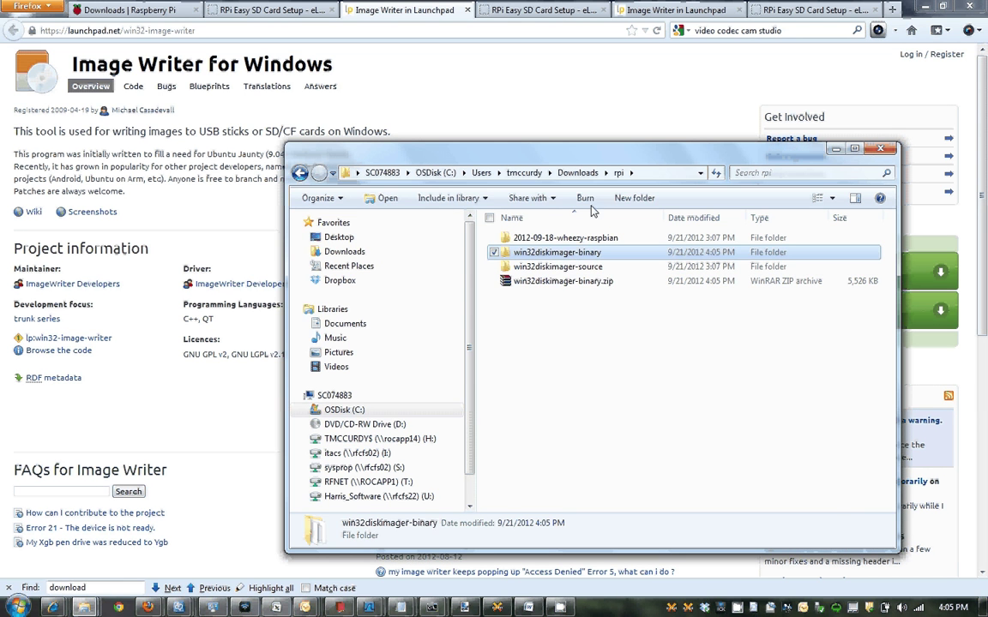
drag(611, 161, 249, 88)
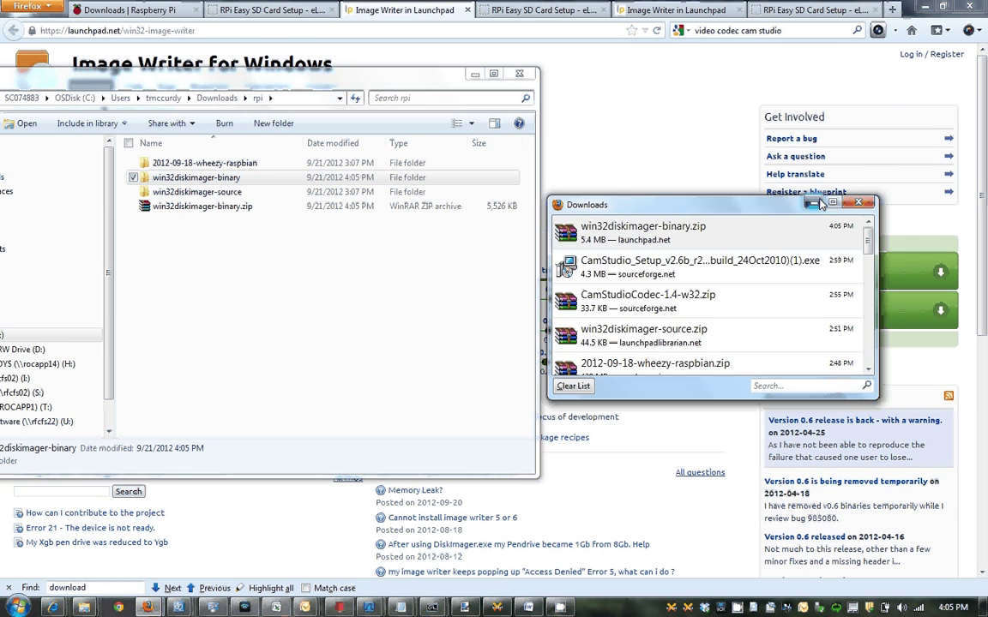
Step: Launch Win32DiskImager.exe from the win32diskimager-binary folder and bring up its image file chooser
click(859, 202)
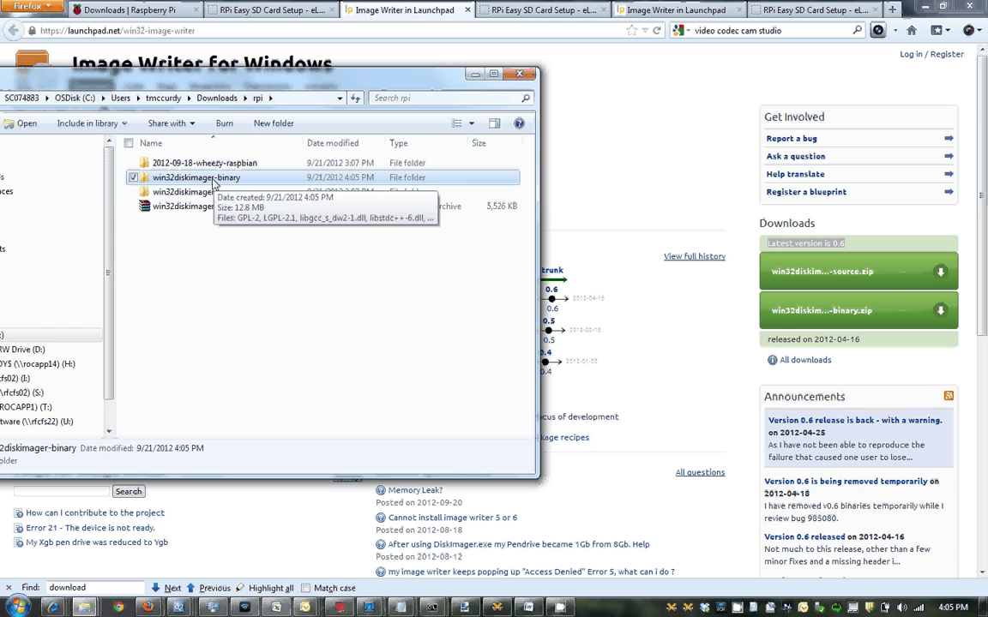
double_click(213, 179)
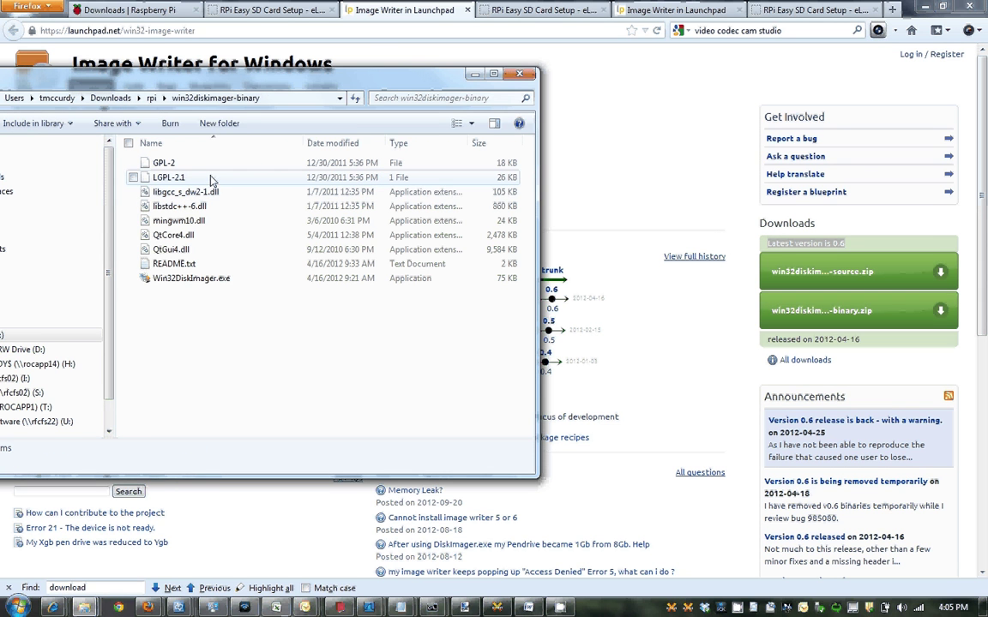
drag(247, 85, 620, 120)
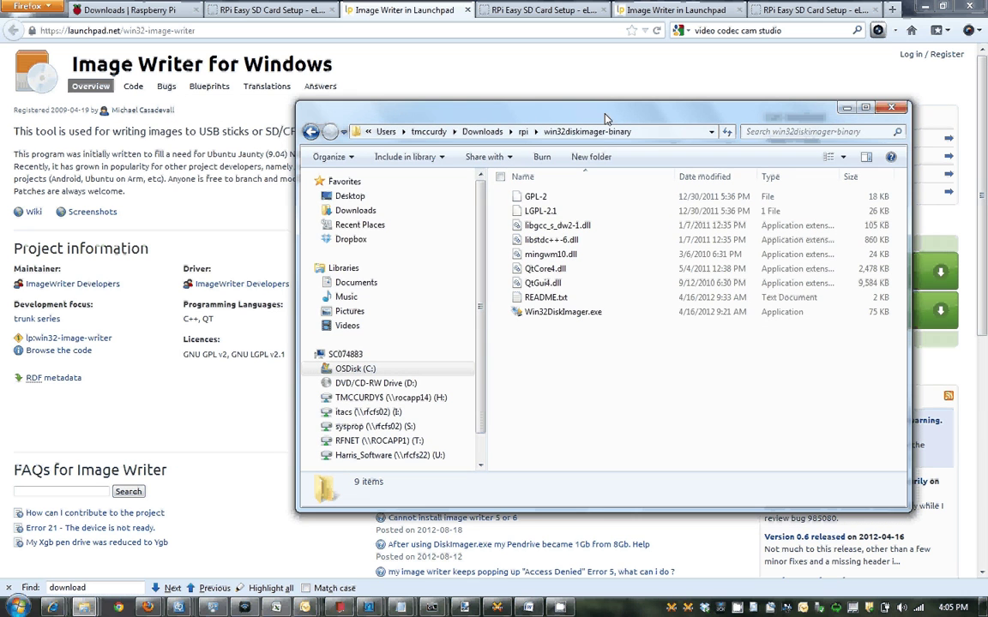
click(573, 318)
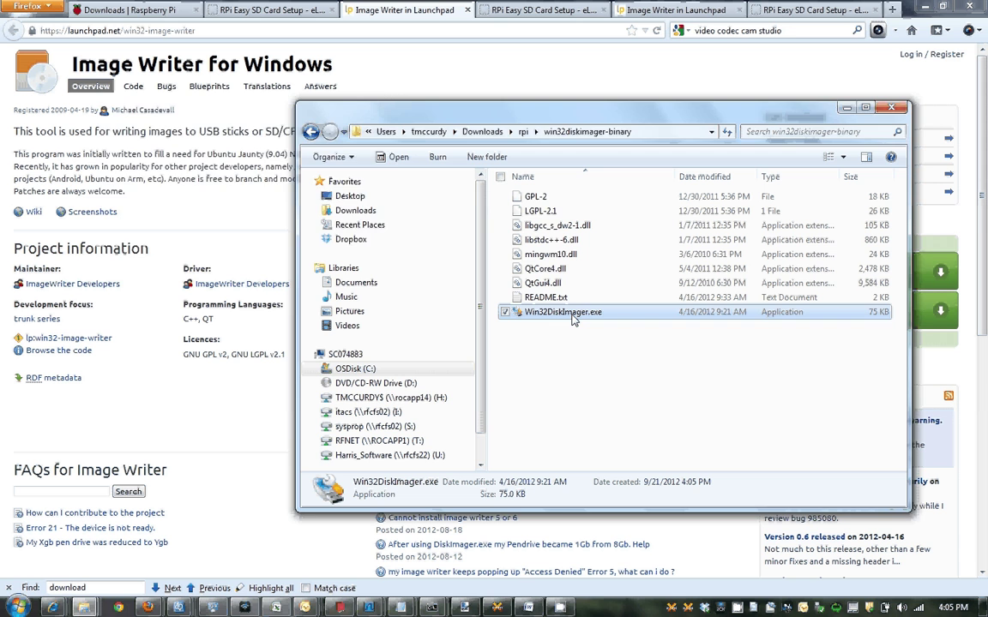
double_click(572, 318)
click(325, 140)
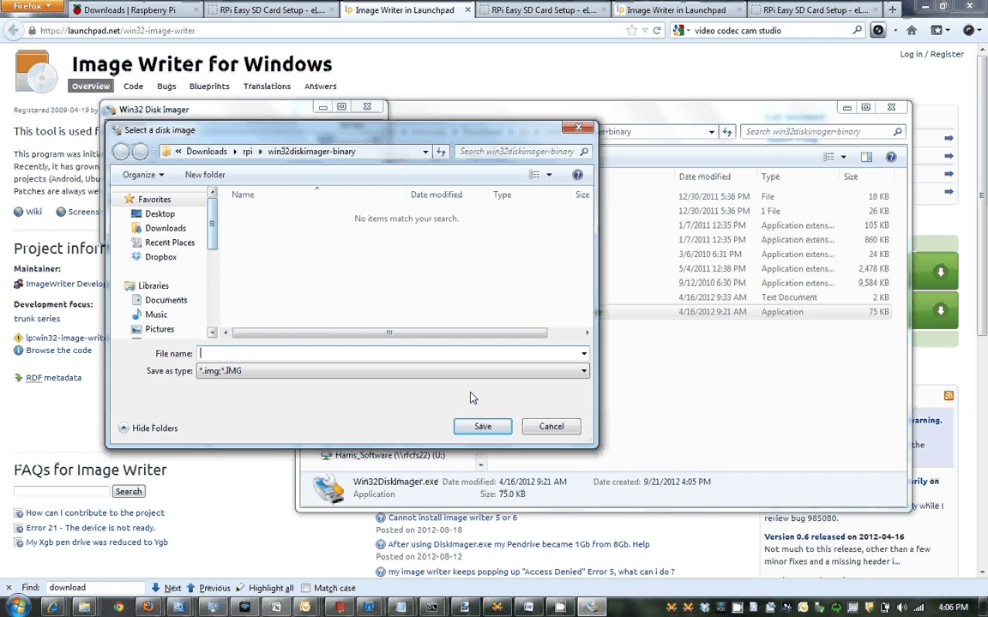
Step: Cancel the image chooser and confirm in Computer that the 7.39 GB SD card is drive E:
click(561, 434)
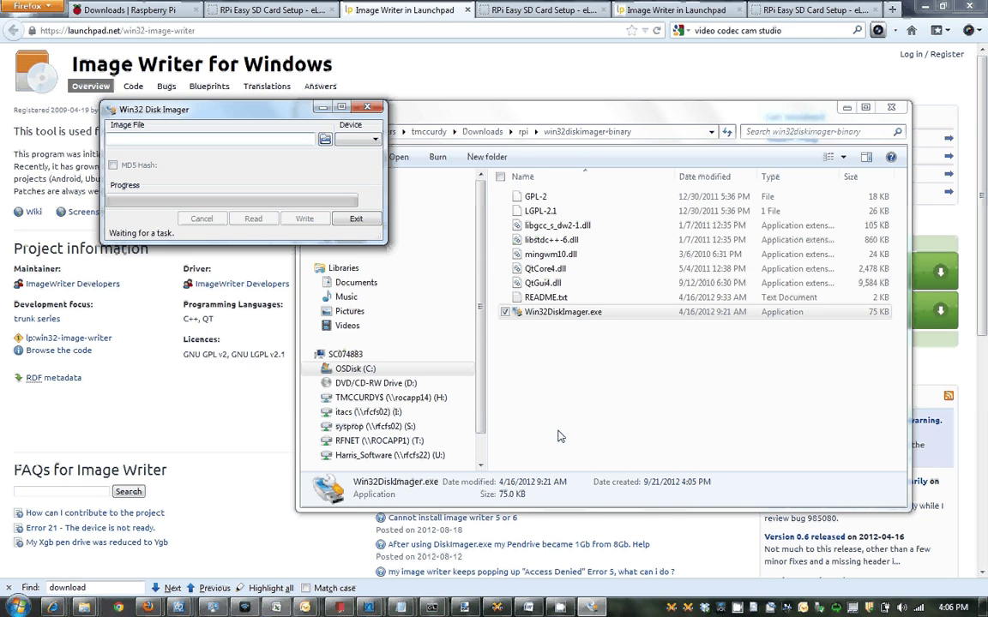
key(super+e)
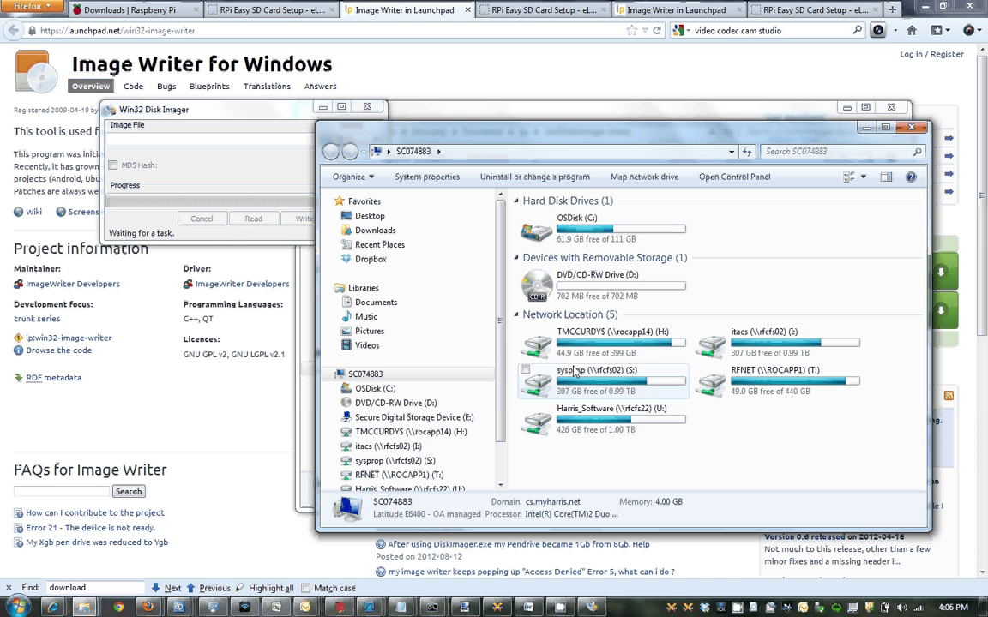
click(778, 285)
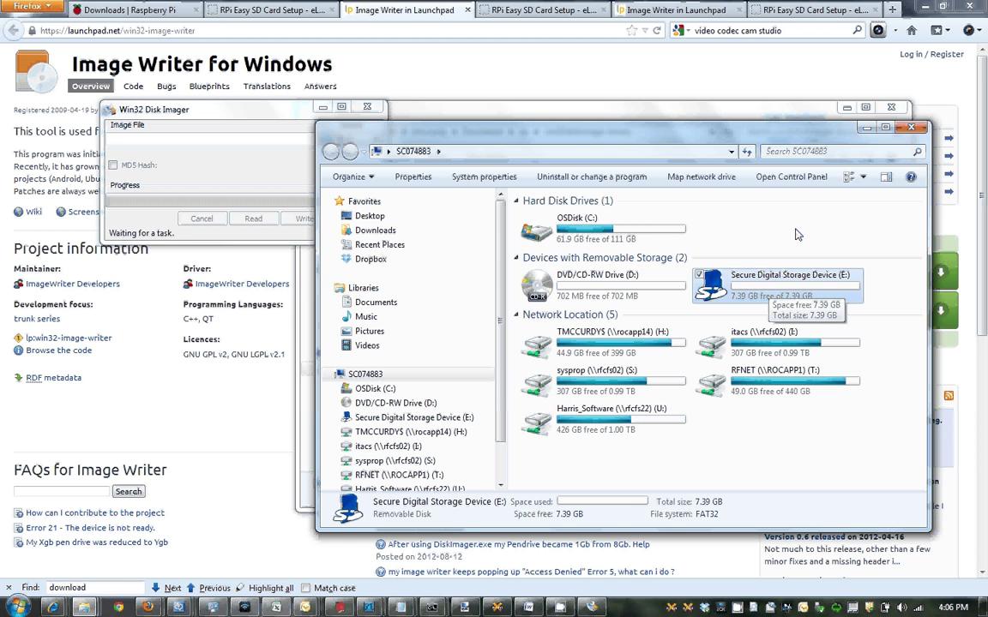
click(249, 192)
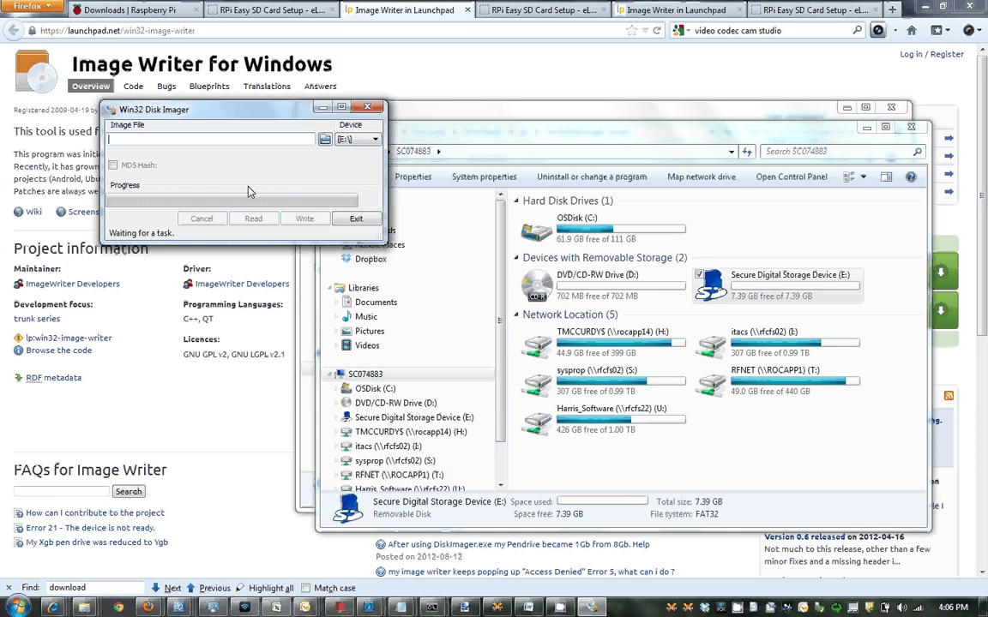
Step: Keep [E:\] as device and choose rpi\2012-09-18-wheezy-raspbian\2012-09-18-wheezy-raspbian.img as the image
click(349, 140)
click(347, 151)
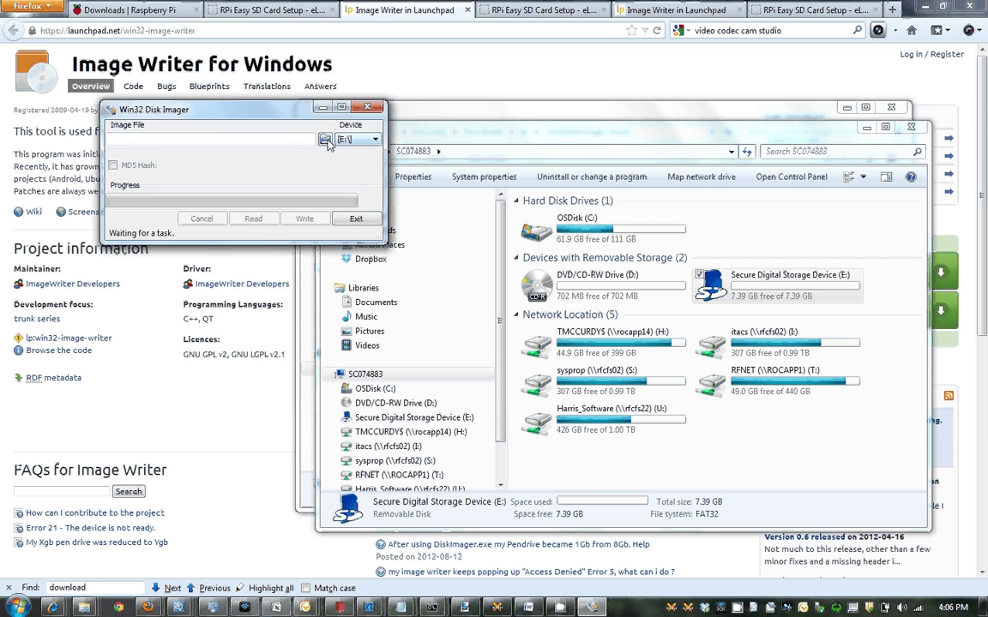
click(325, 140)
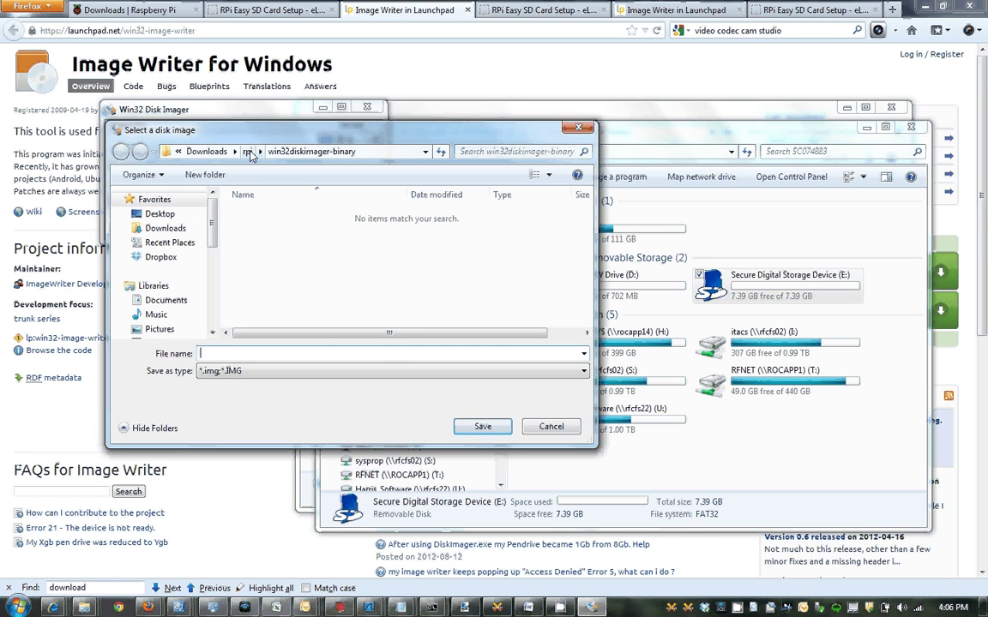
click(248, 152)
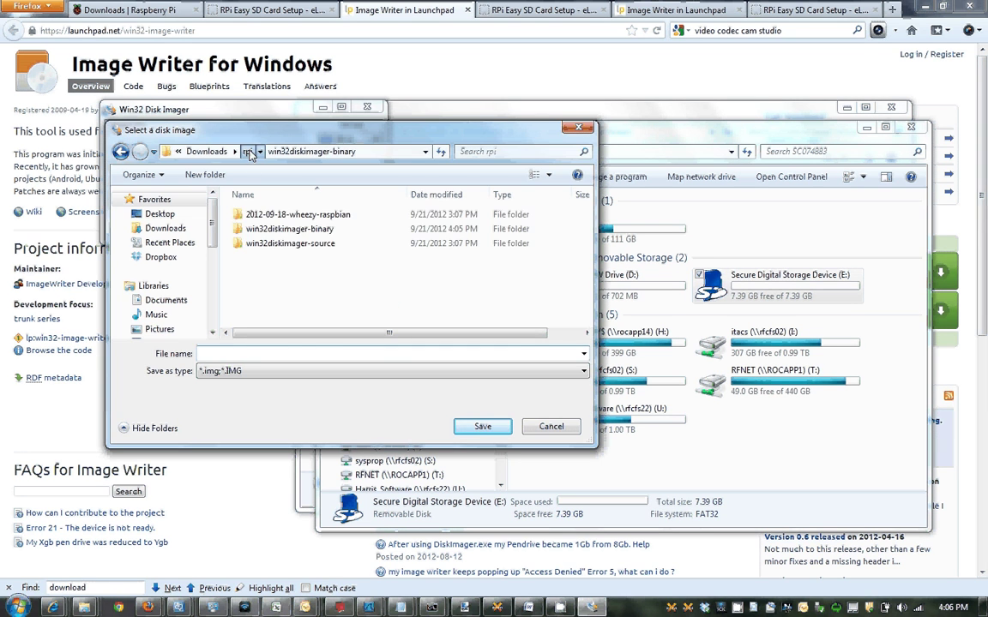
double_click(288, 219)
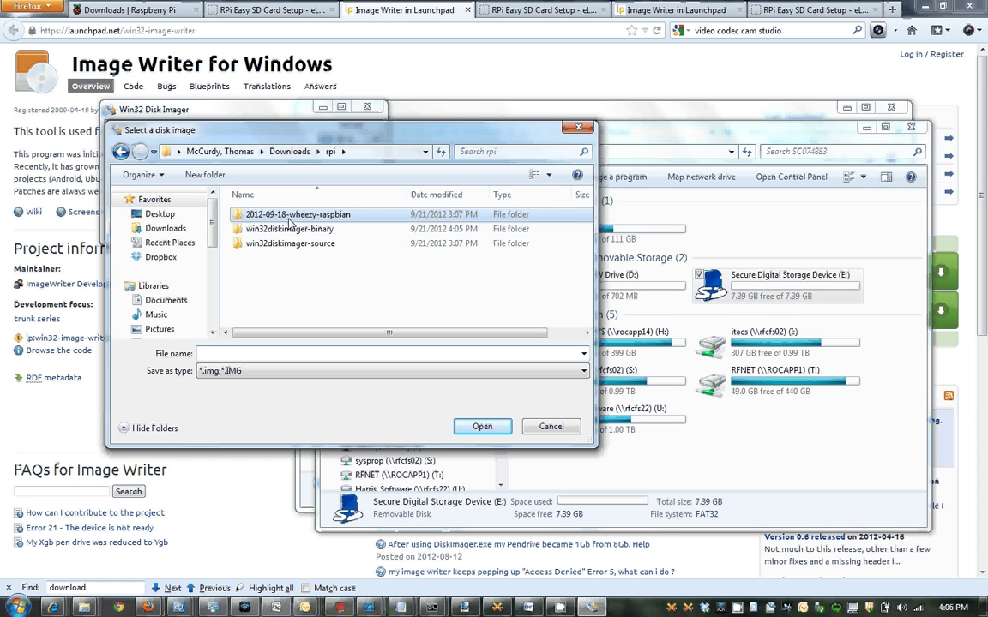
click(289, 216)
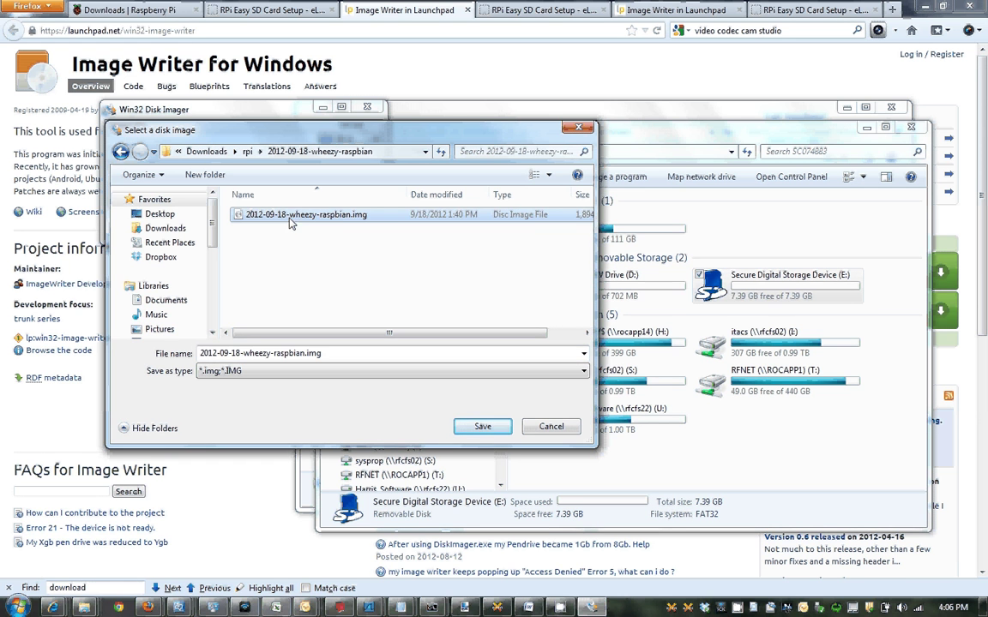
click(483, 429)
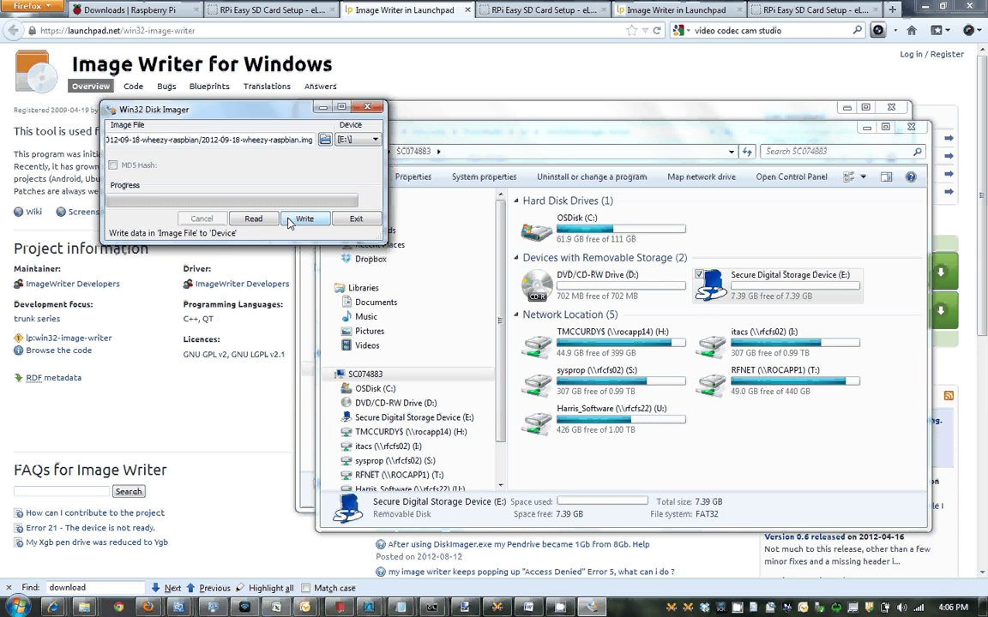
Step: Write 2012-09-18-wheezy-raspbian.img to SD card E:, confirm the overwrite, and centre the imager window
click(302, 218)
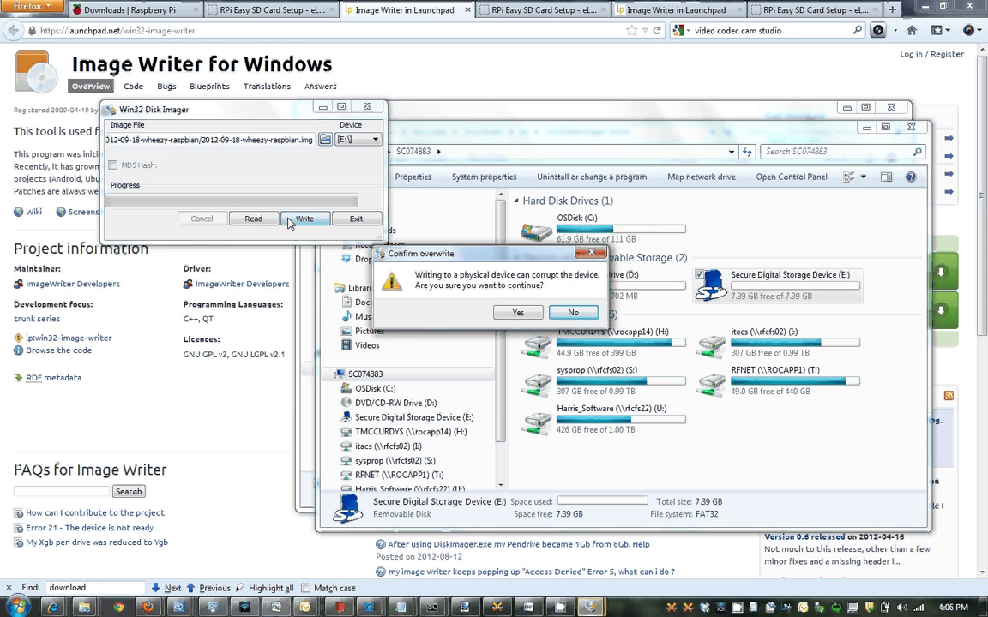
click(517, 312)
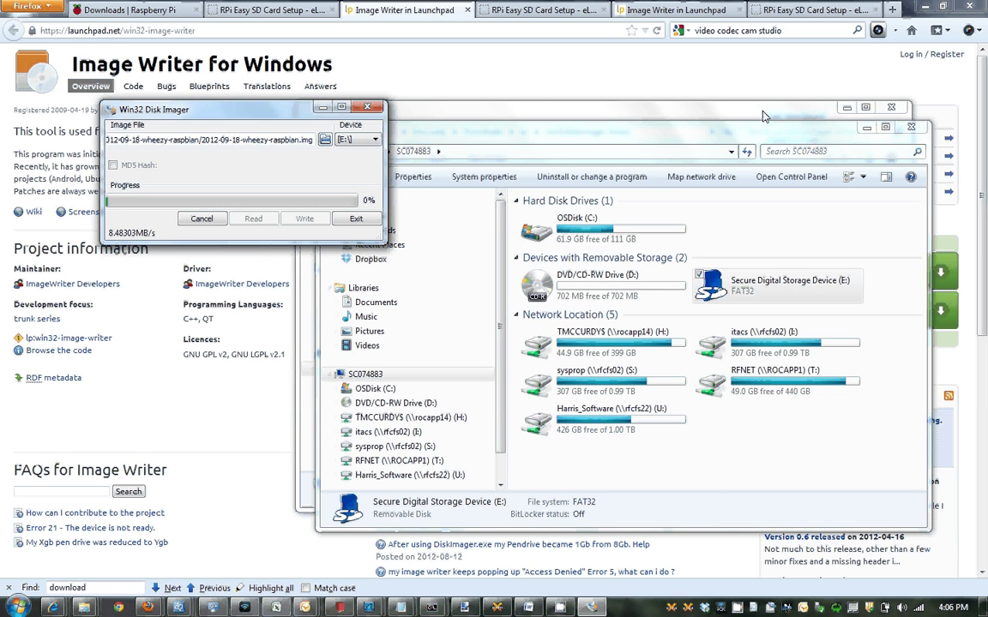
click(866, 127)
click(847, 109)
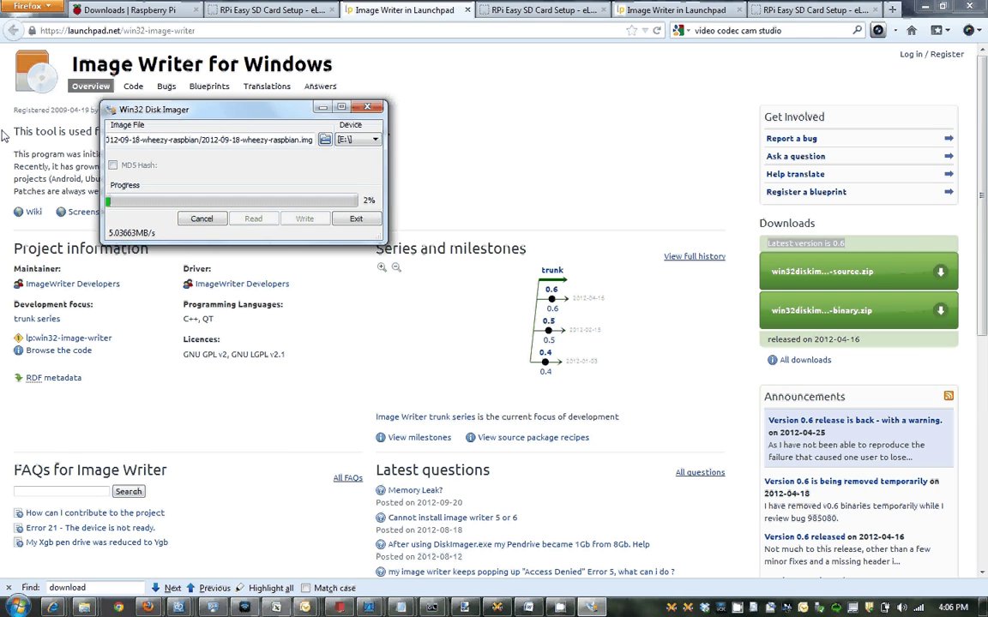
drag(178, 115, 494, 160)
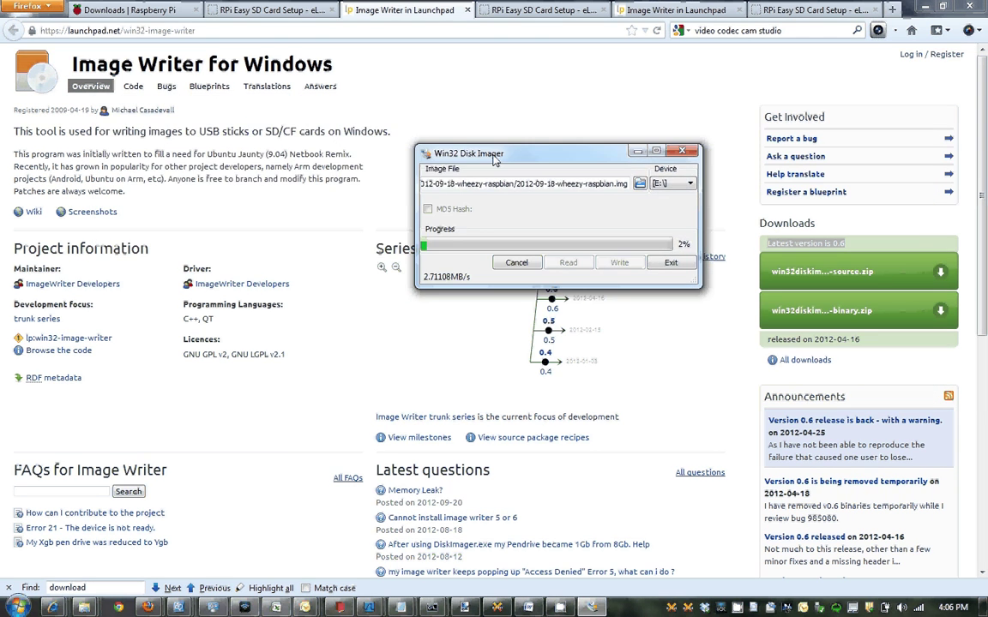